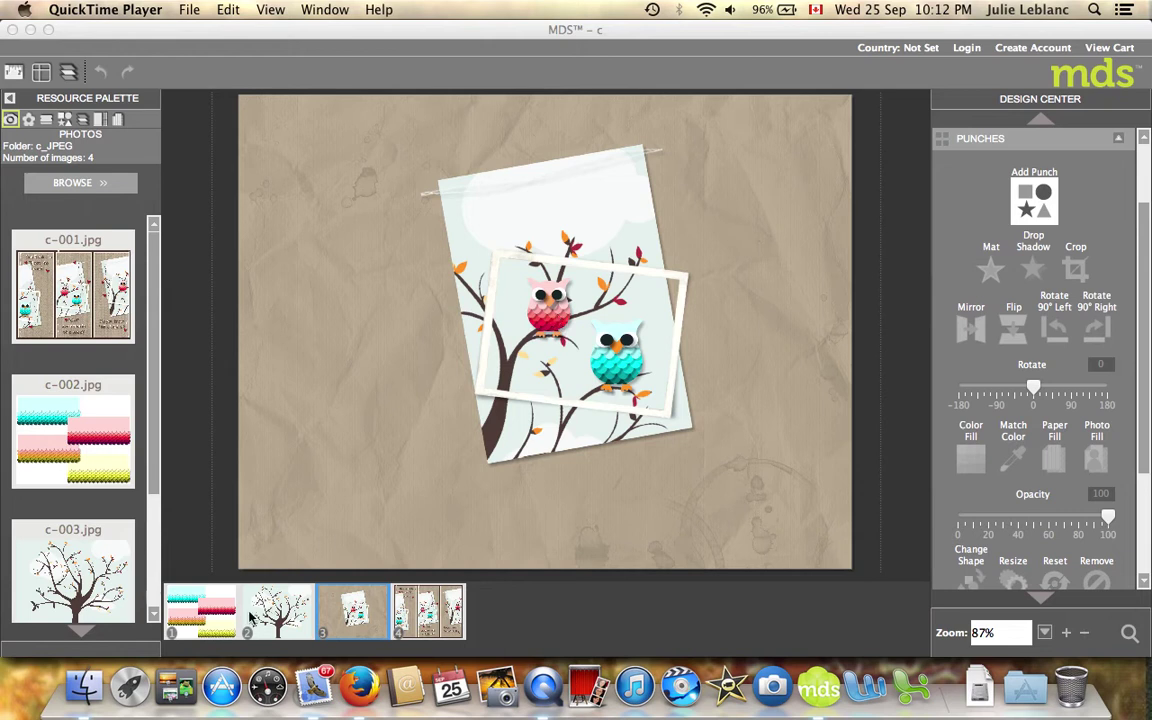
Step: Look over the scalloped strips on page 1 and the tree background on page 2, including the available project options
click(212, 598)
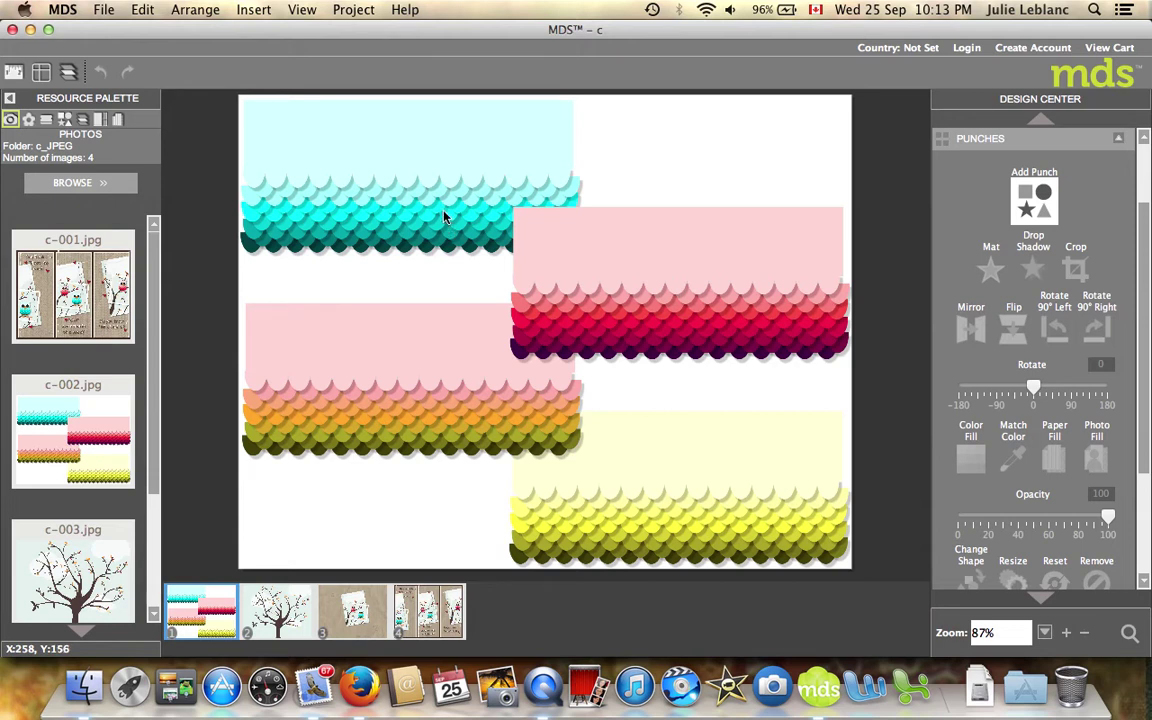
click(270, 607)
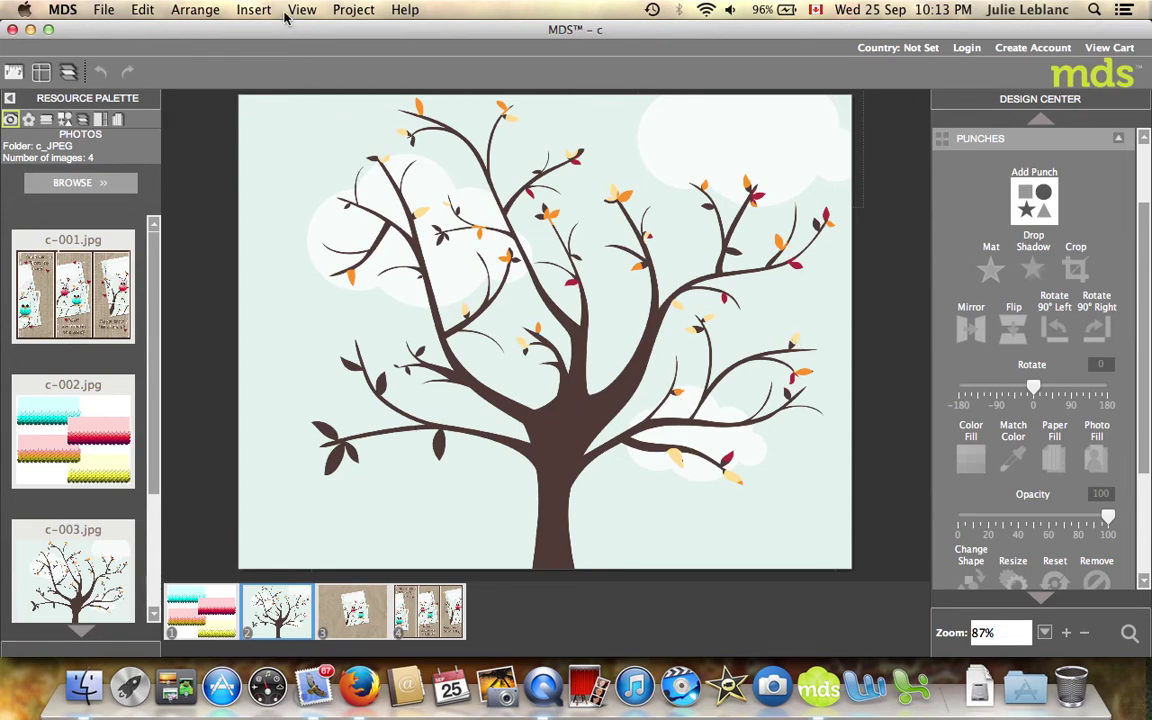
click(352, 9)
click(352, 48)
drag(1145, 226, 1145, 161)
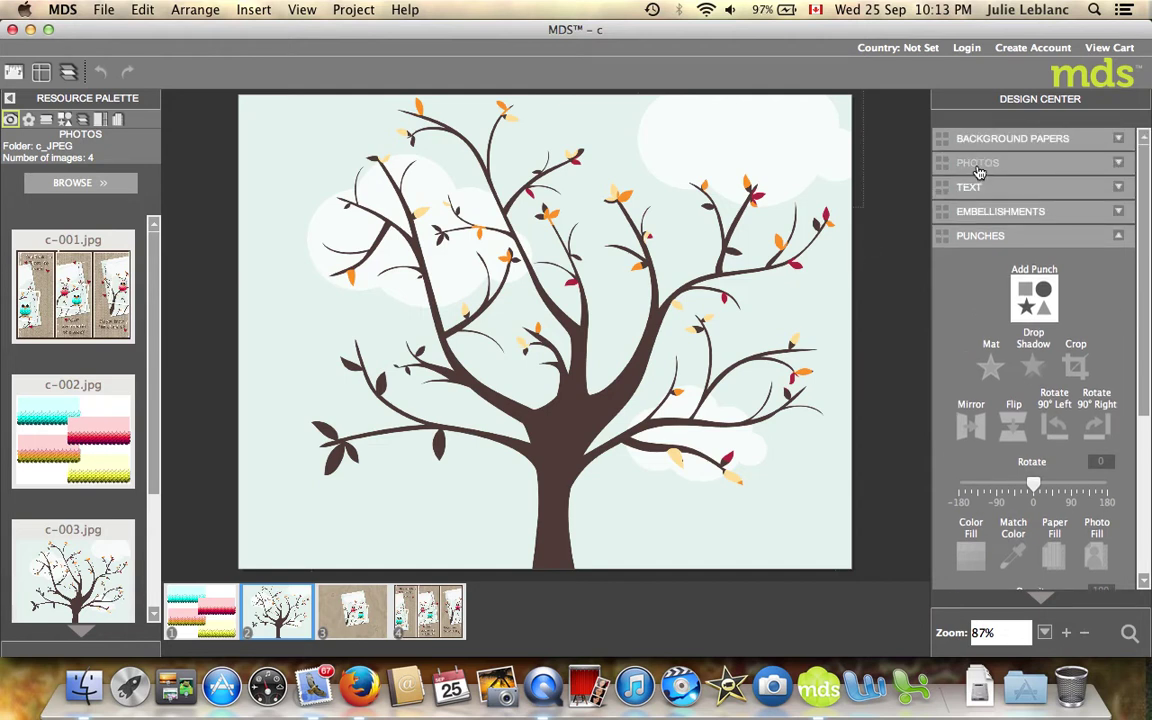
Step: On page 3, find the owl punches by searching for "owl" and add the Two Step Owl Body Punch
click(349, 613)
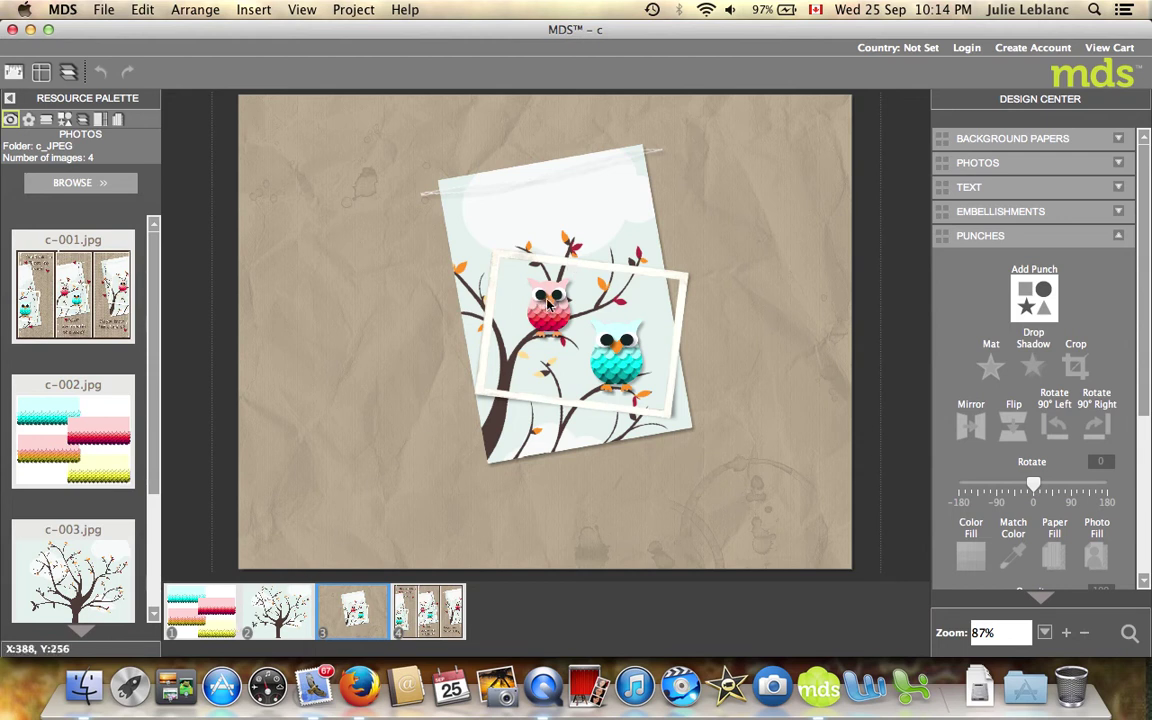
scroll(1030, 260, down, 3)
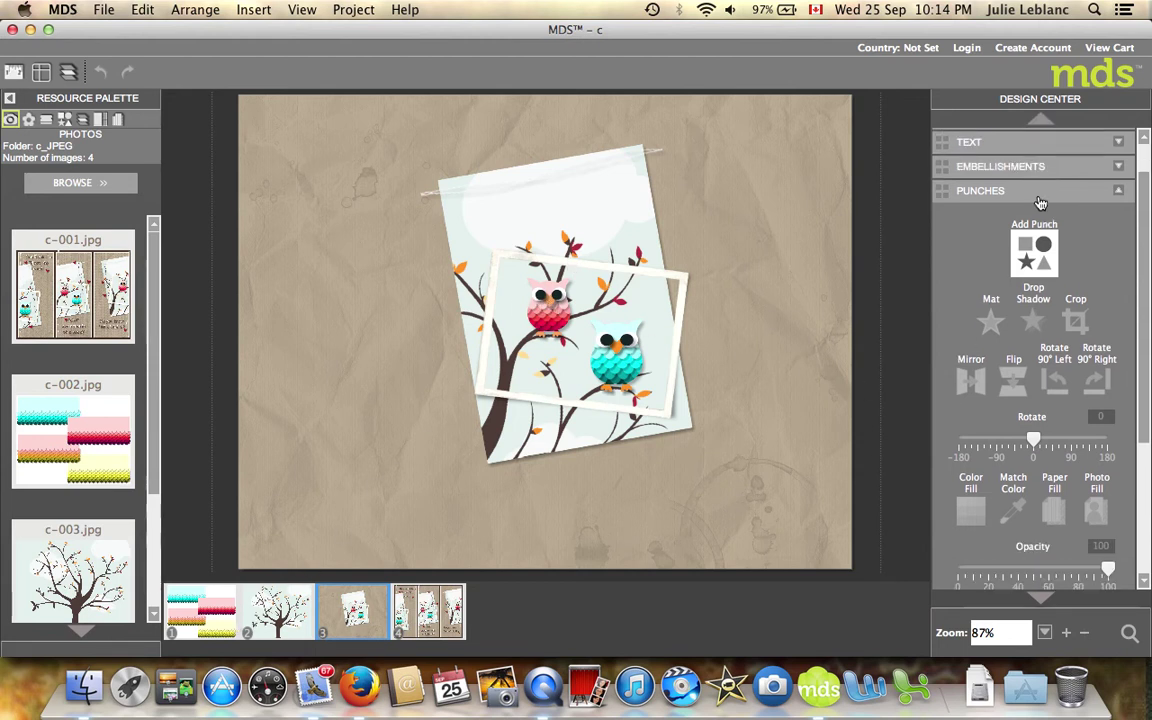
click(1036, 254)
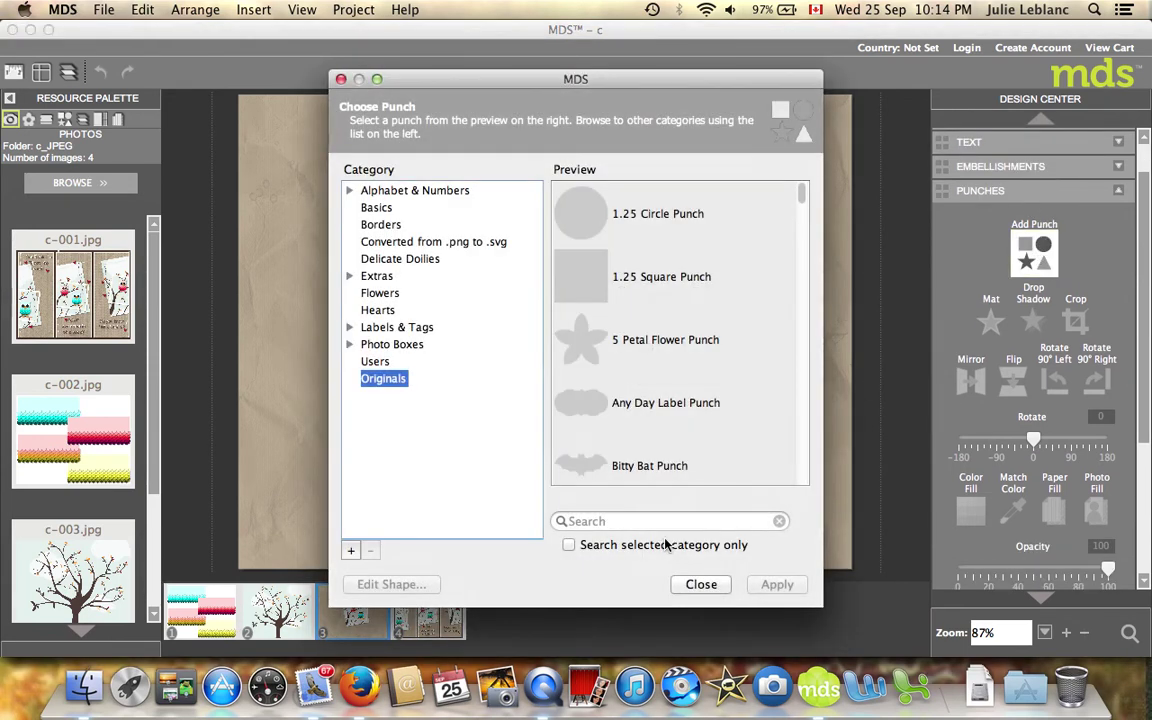
text(owl)
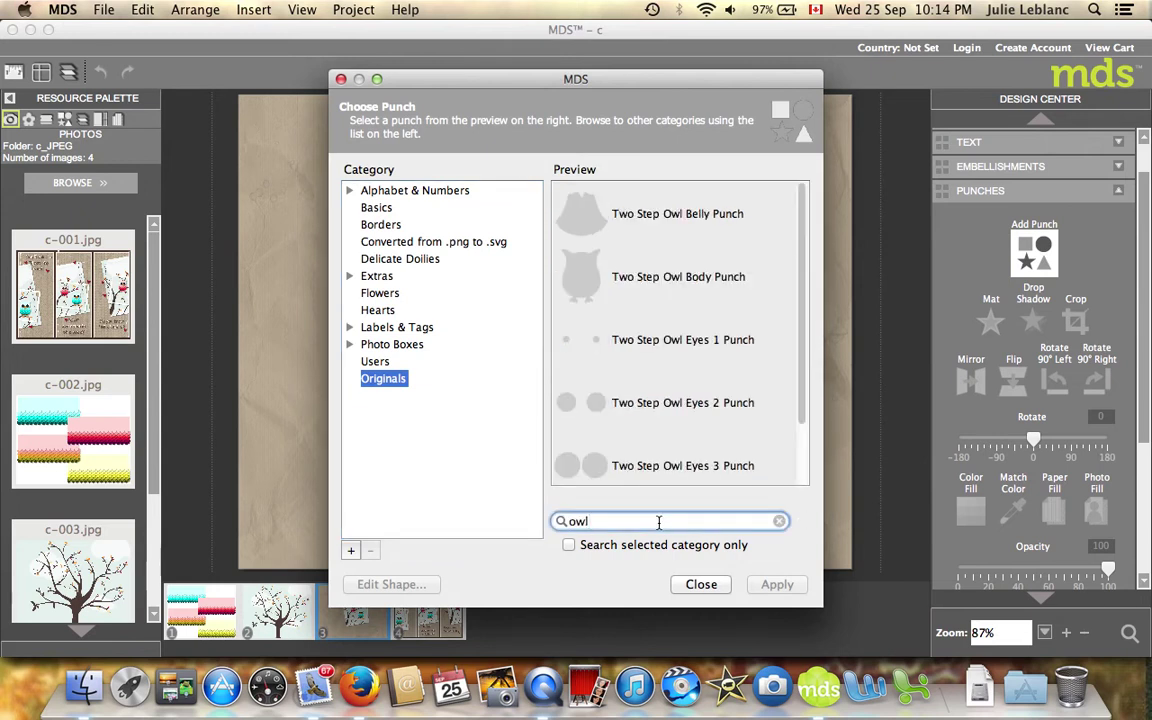
click(586, 298)
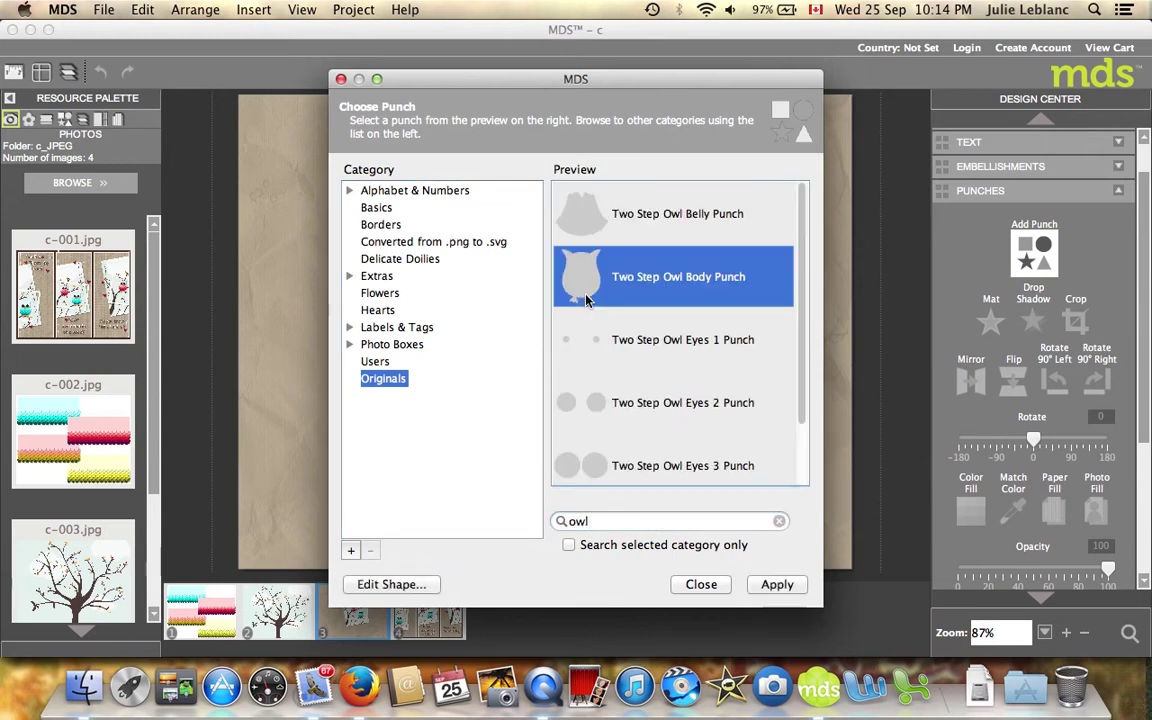
key(Down)
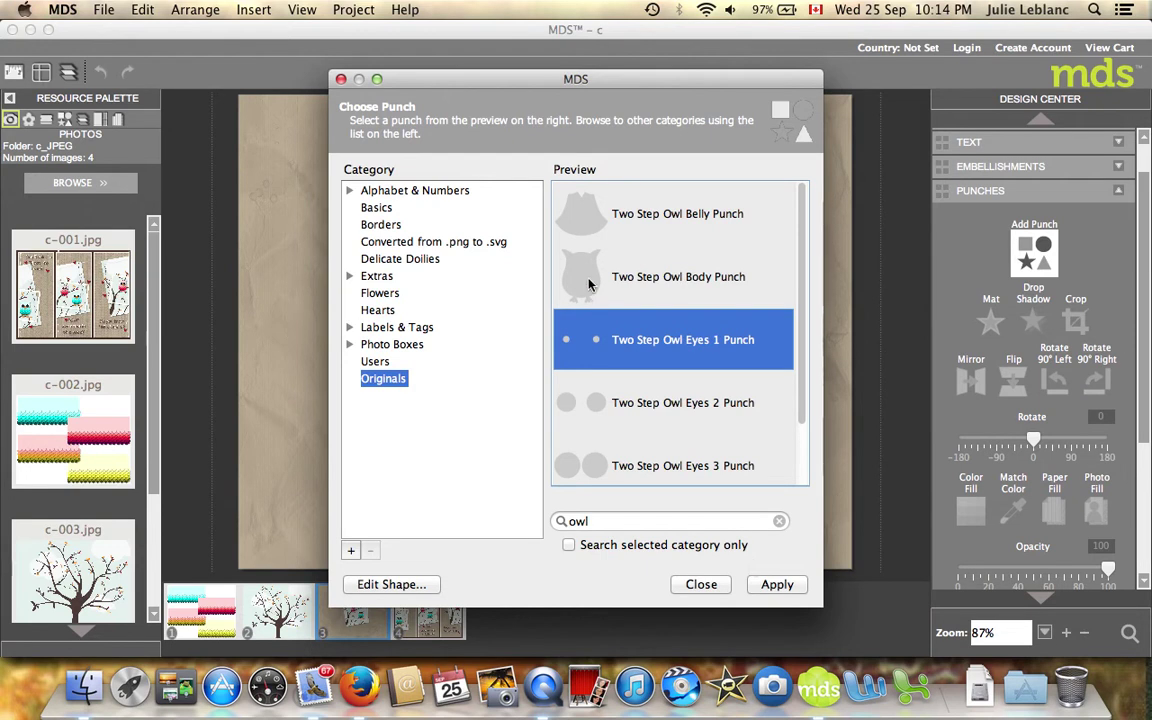
key(Up)
click(770, 586)
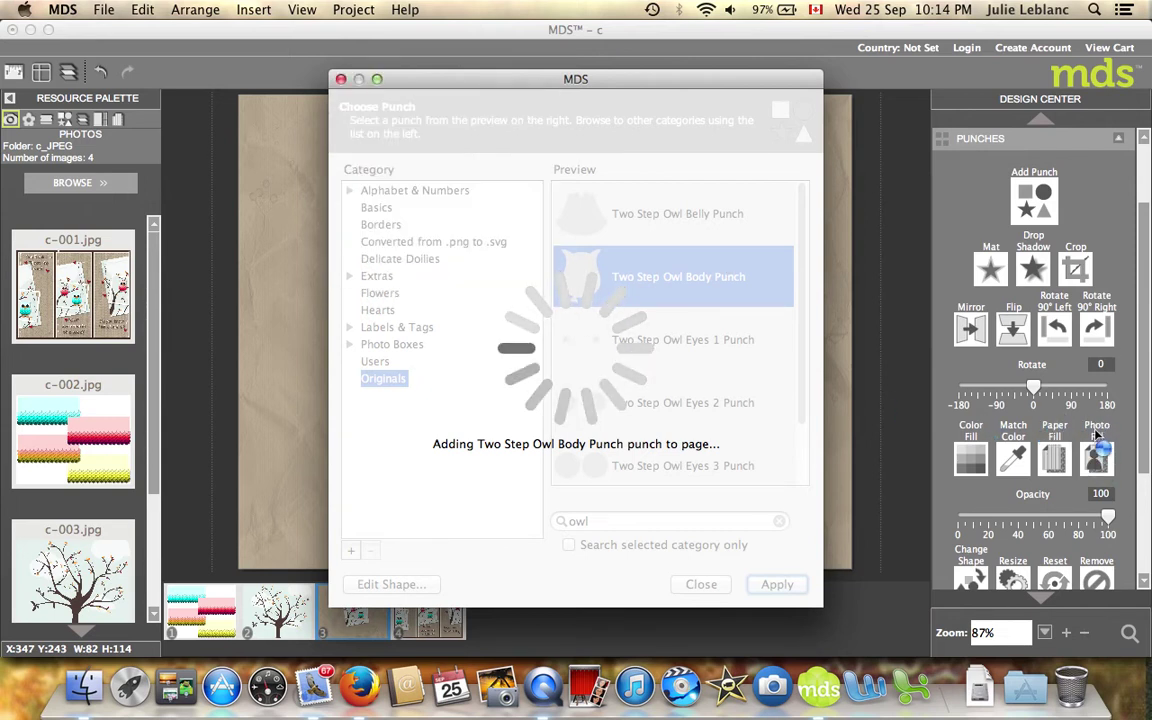
click(340, 78)
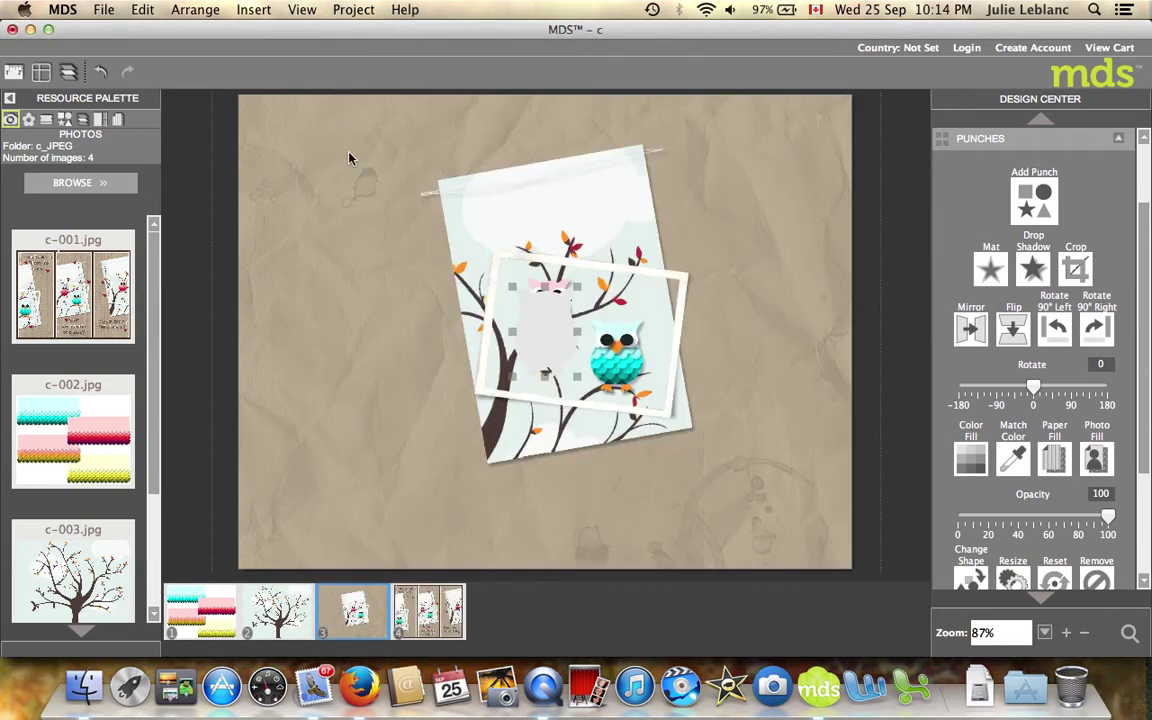
Step: Move the owl body punch onto the empty paper beside the tree scene, at about X 0.978 and Y 2.989 inches
drag(322, 313, 322, 313)
double_click(322, 313)
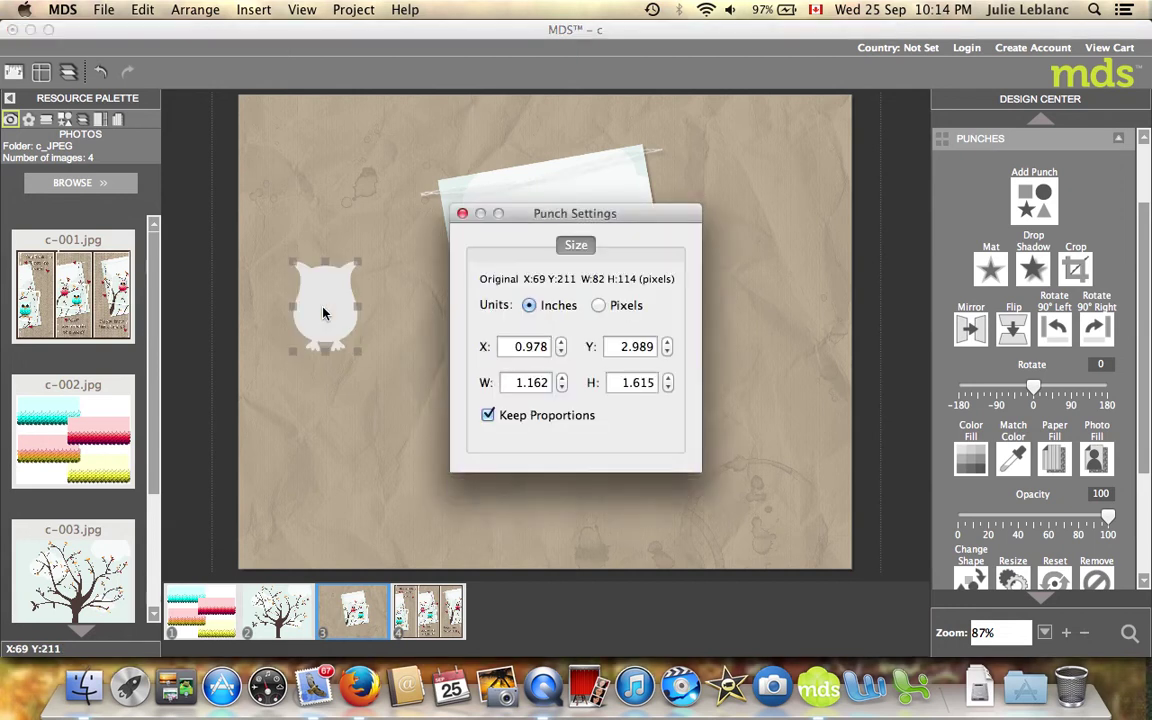
click(458, 143)
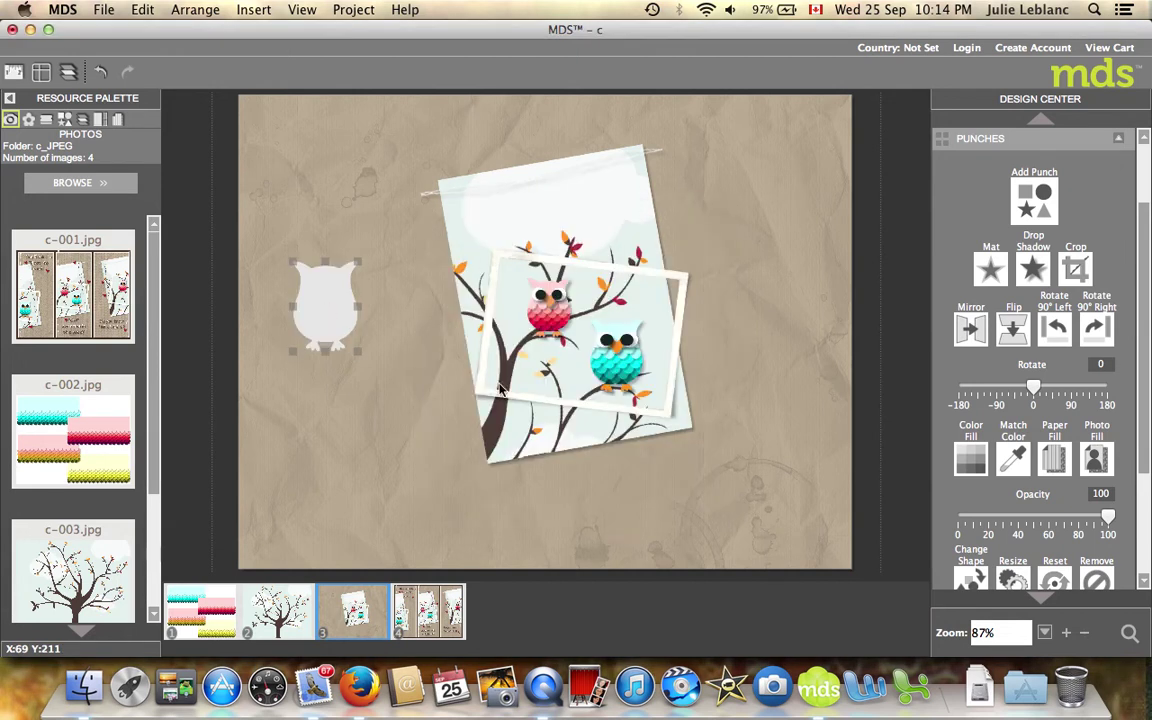
Step: Fill the owl body punch with the photo c-001.jpg from the c_JPEG folder
click(1097, 458)
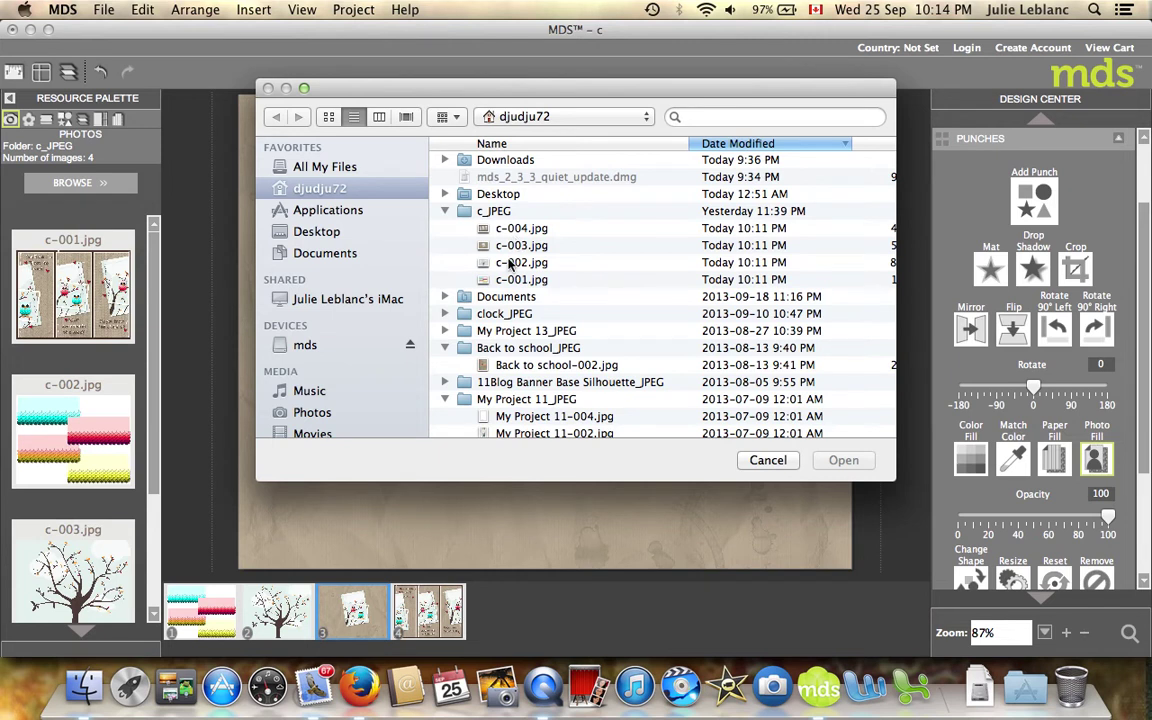
click(510, 279)
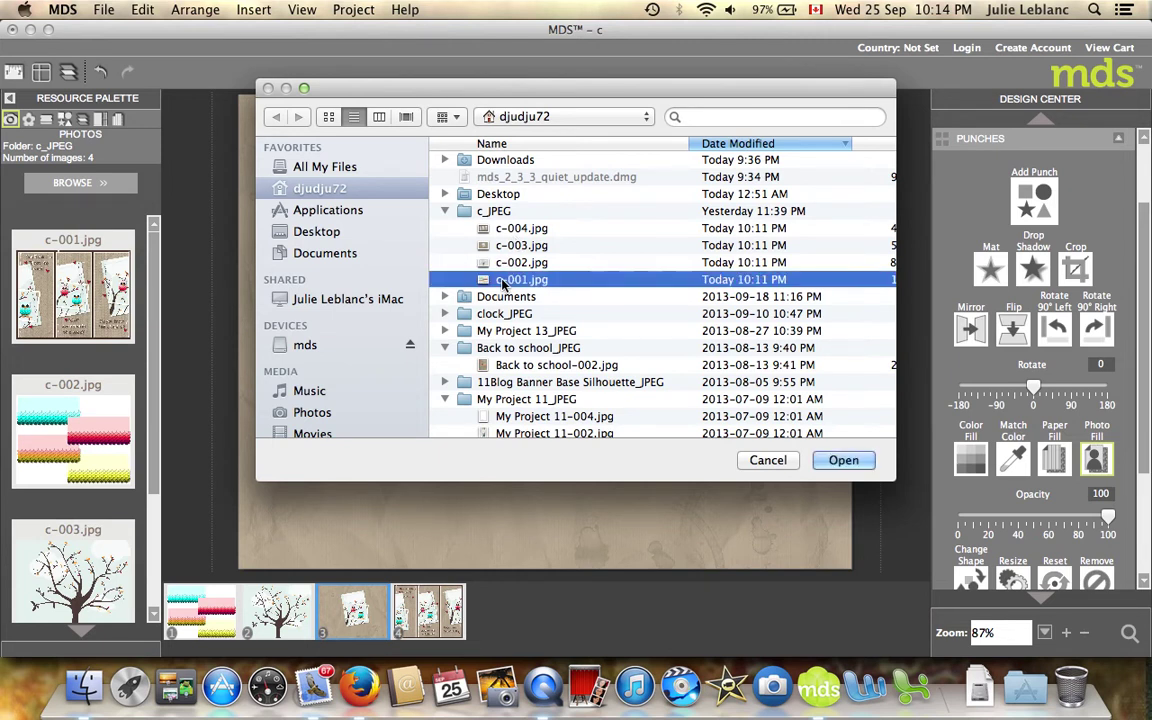
click(843, 459)
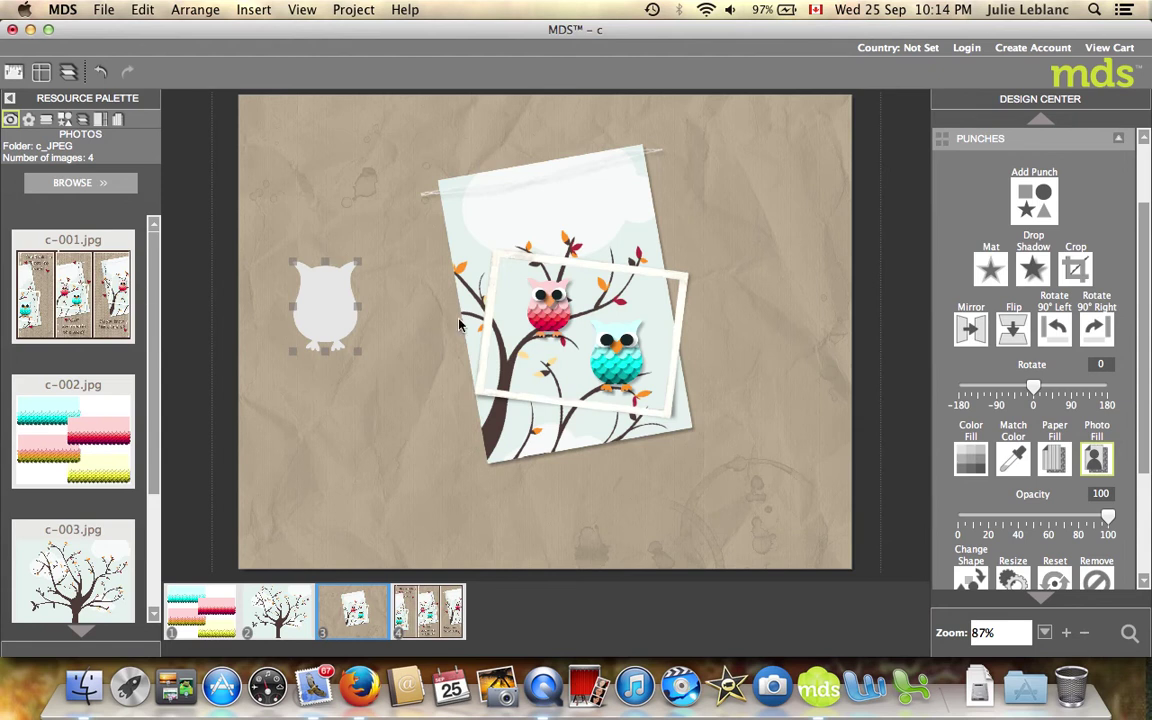
click(310, 268)
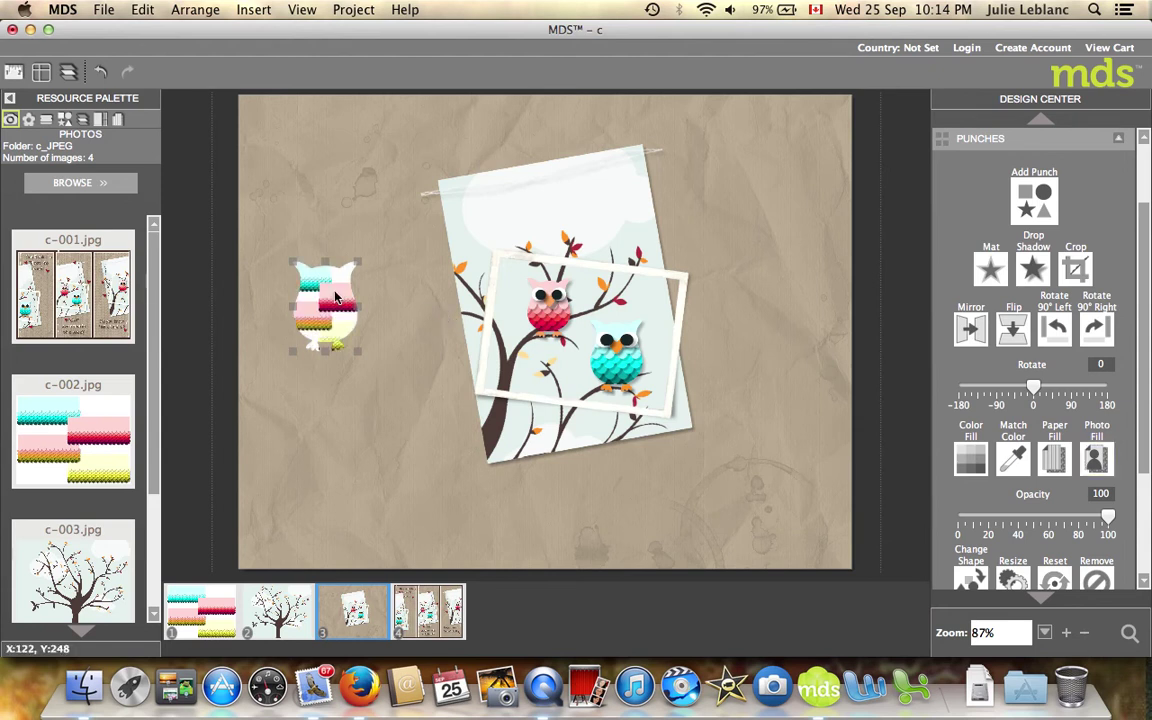
Step: Enlarge the owl's fill image and reposition it so the turquoise scallops cover the belly under a plain pale blue head
double_click(336, 297)
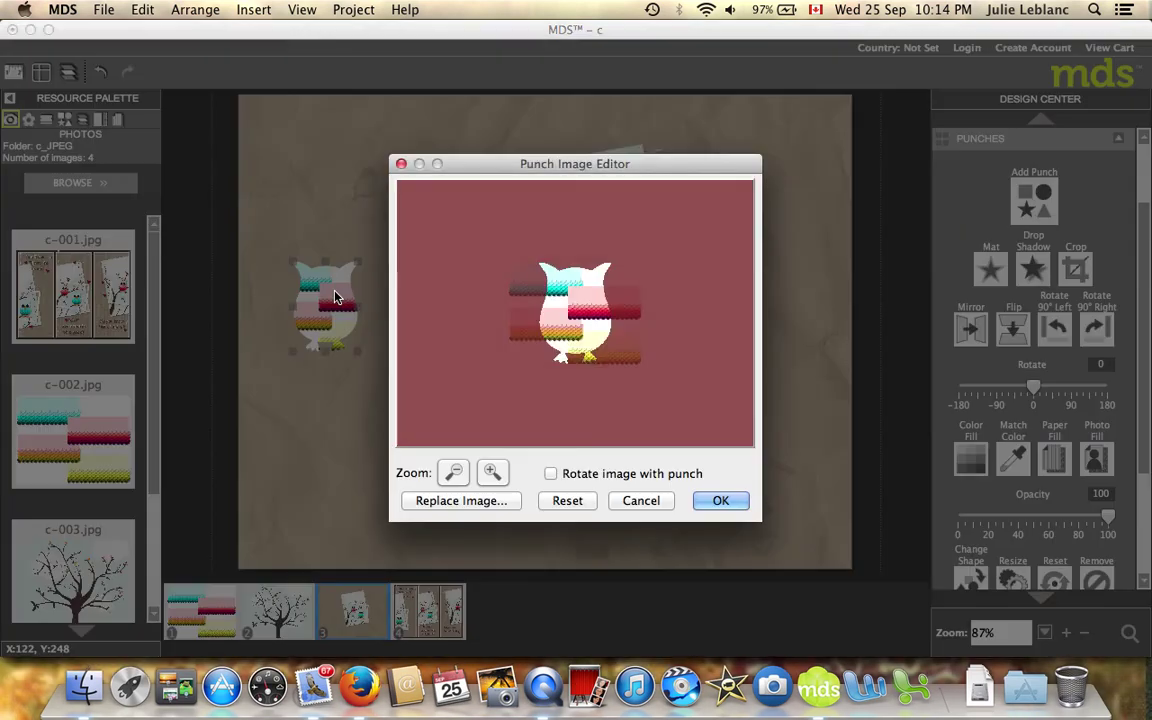
click(492, 471)
click(492, 471)
click(492, 471)
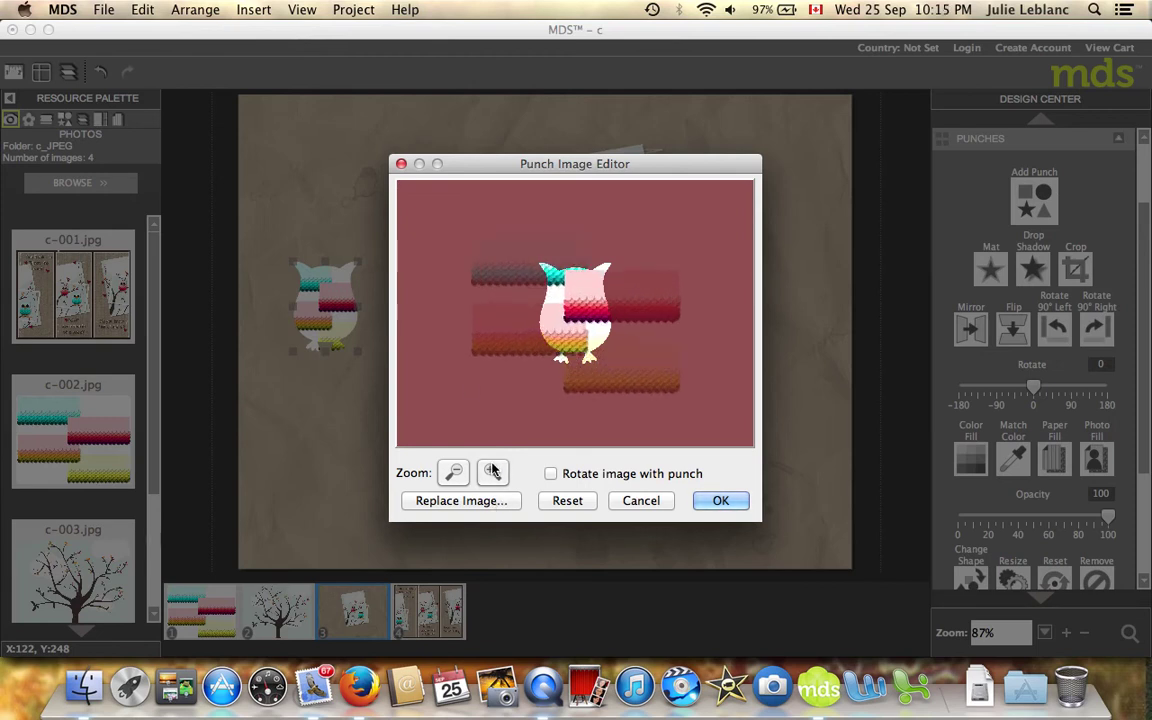
click(492, 471)
click(492, 471)
click(492, 471)
click(492, 471)
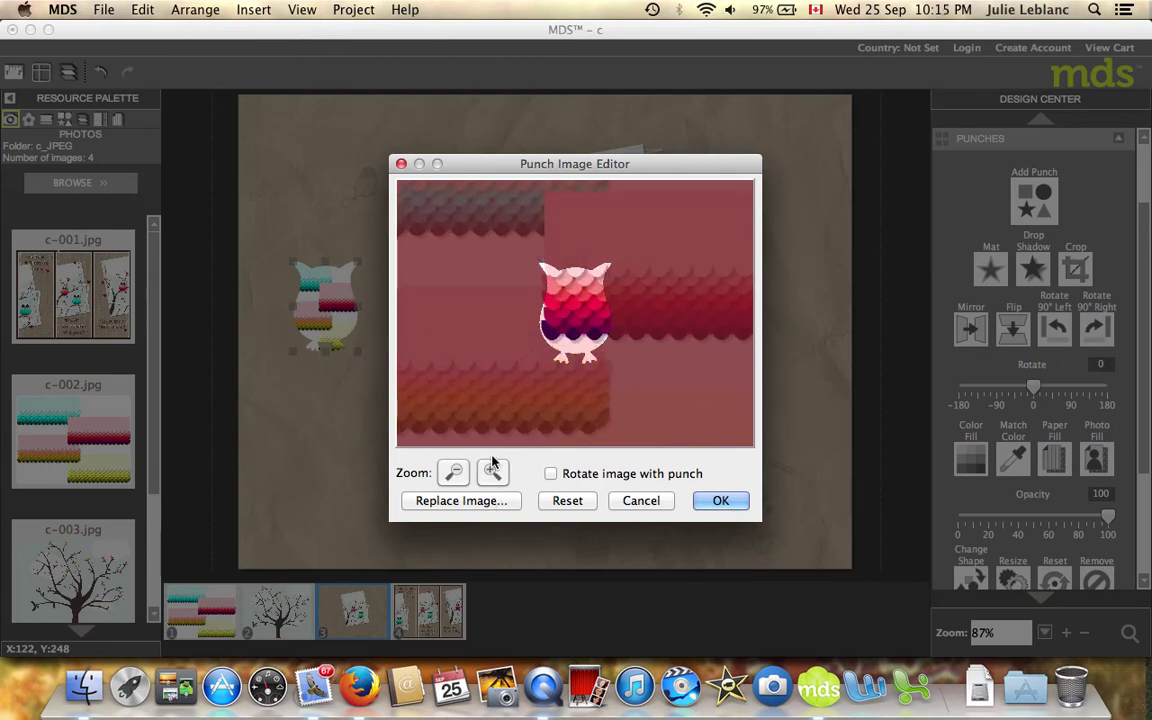
drag(599, 362, 521, 404)
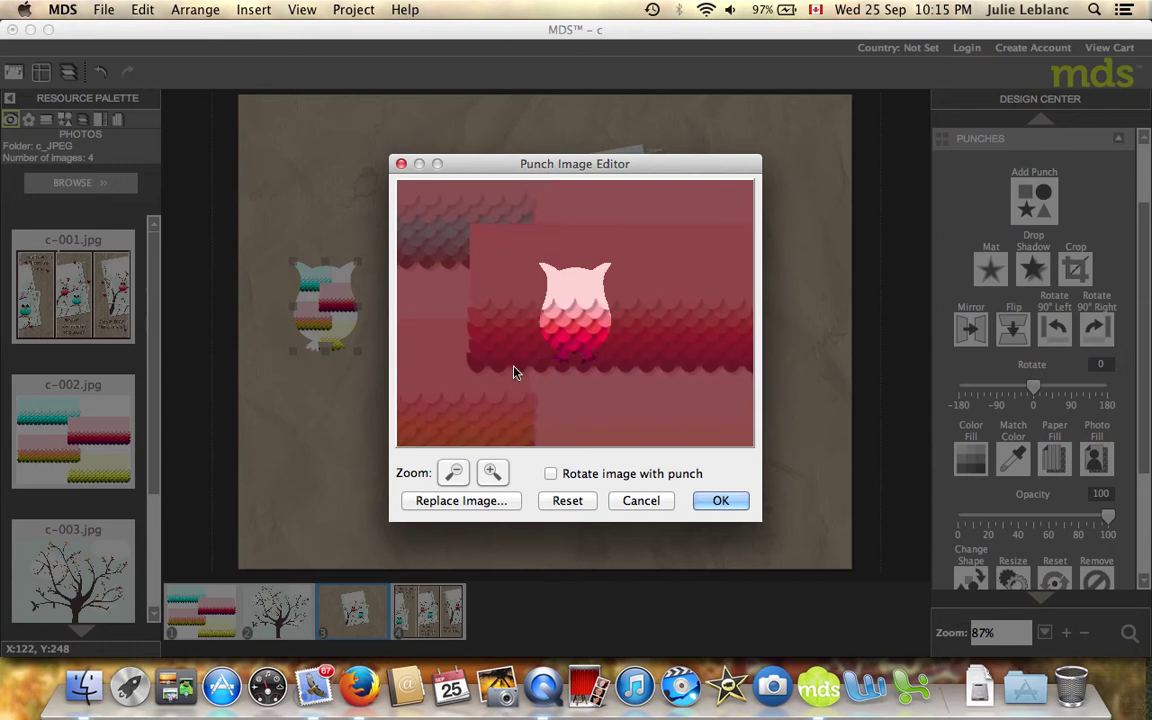
drag(535, 352, 671, 393)
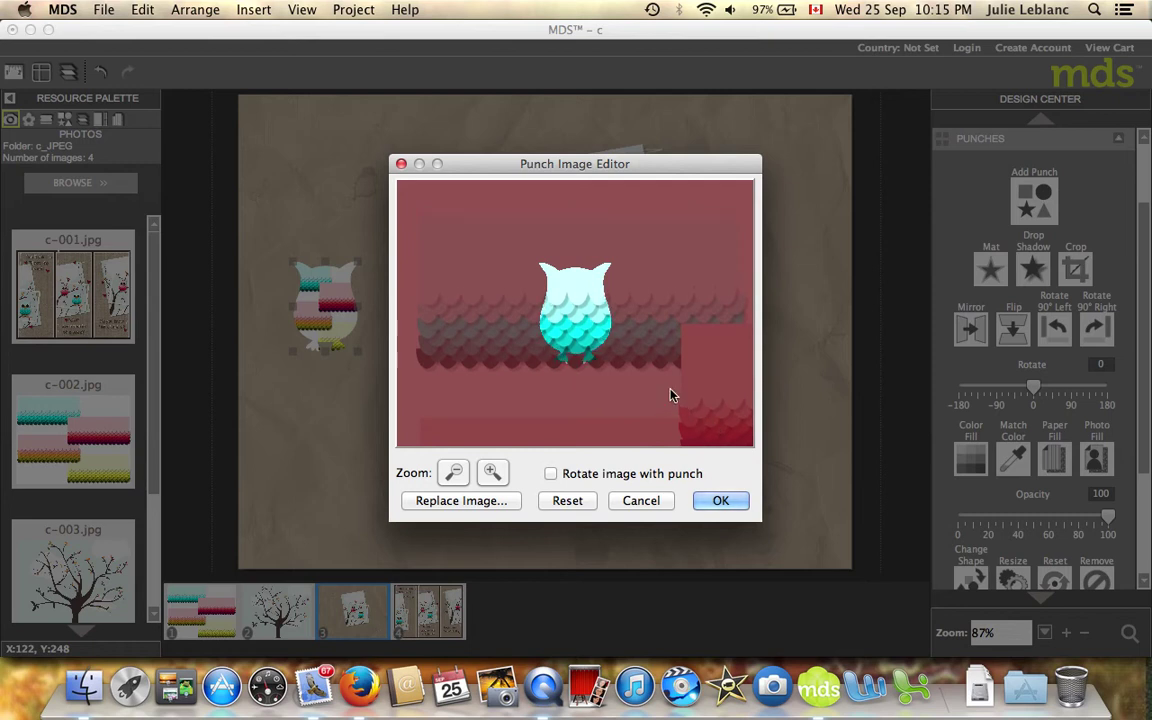
click(716, 501)
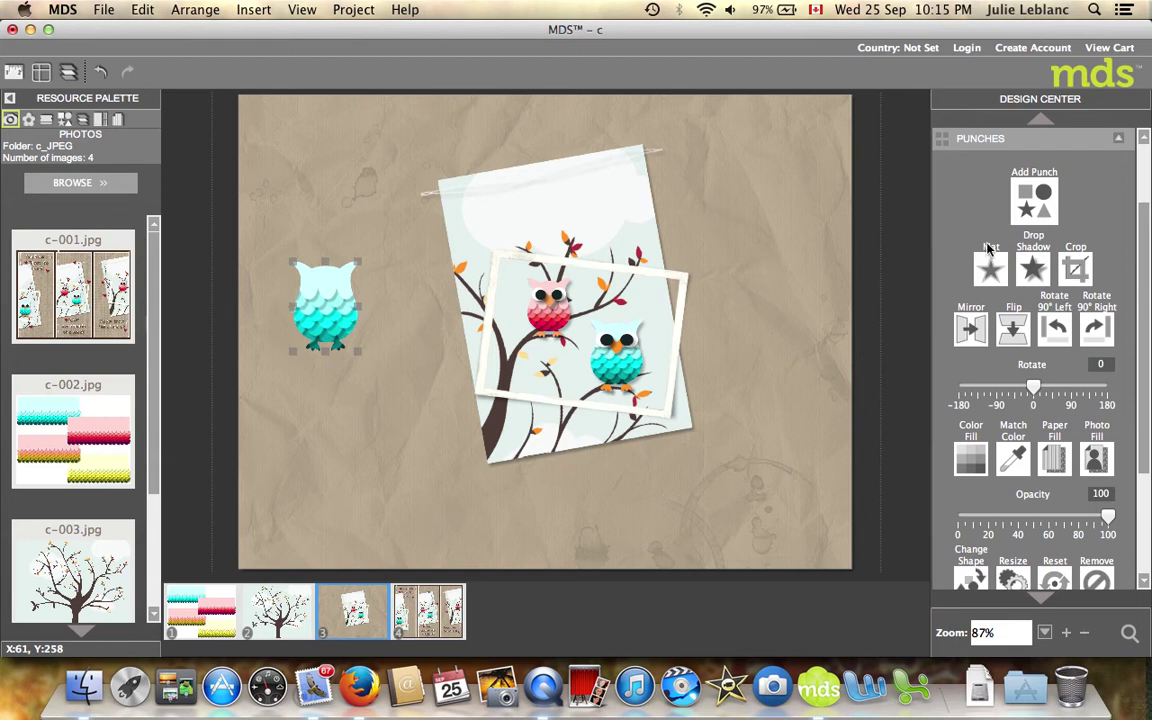
Step: Crop the duplicate owl body punch down to its feet and fill them with orange from the Stampin' Up! Colors palette
click(1075, 268)
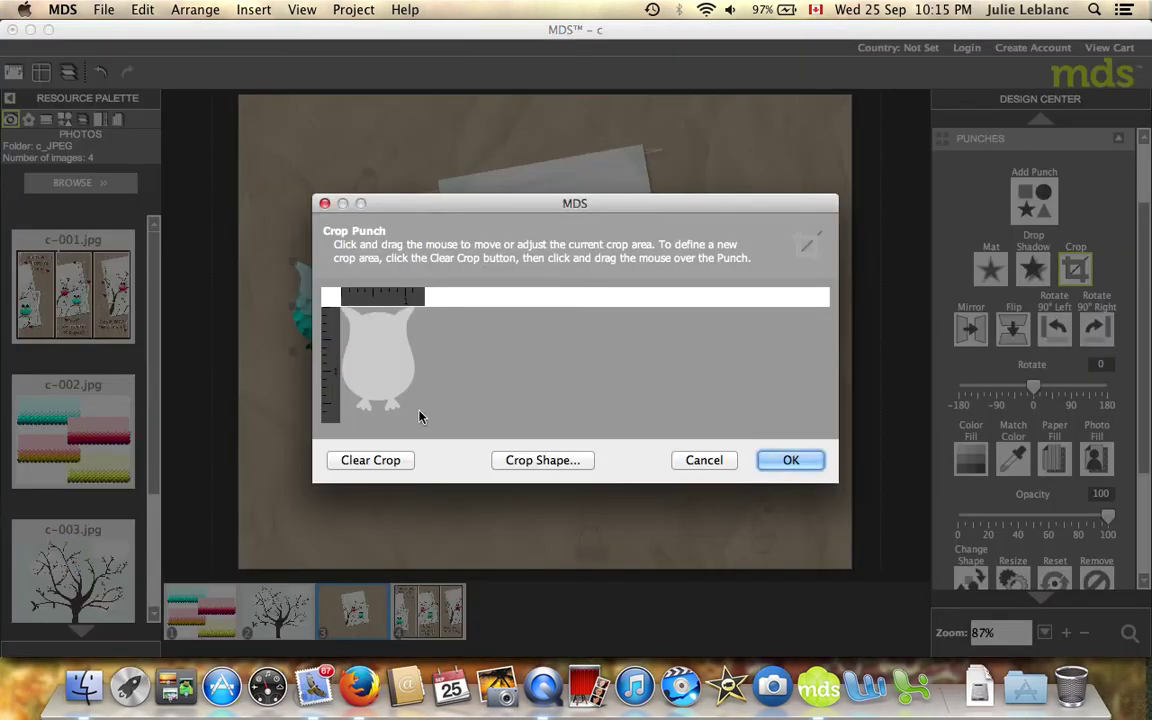
drag(360, 400, 410, 412)
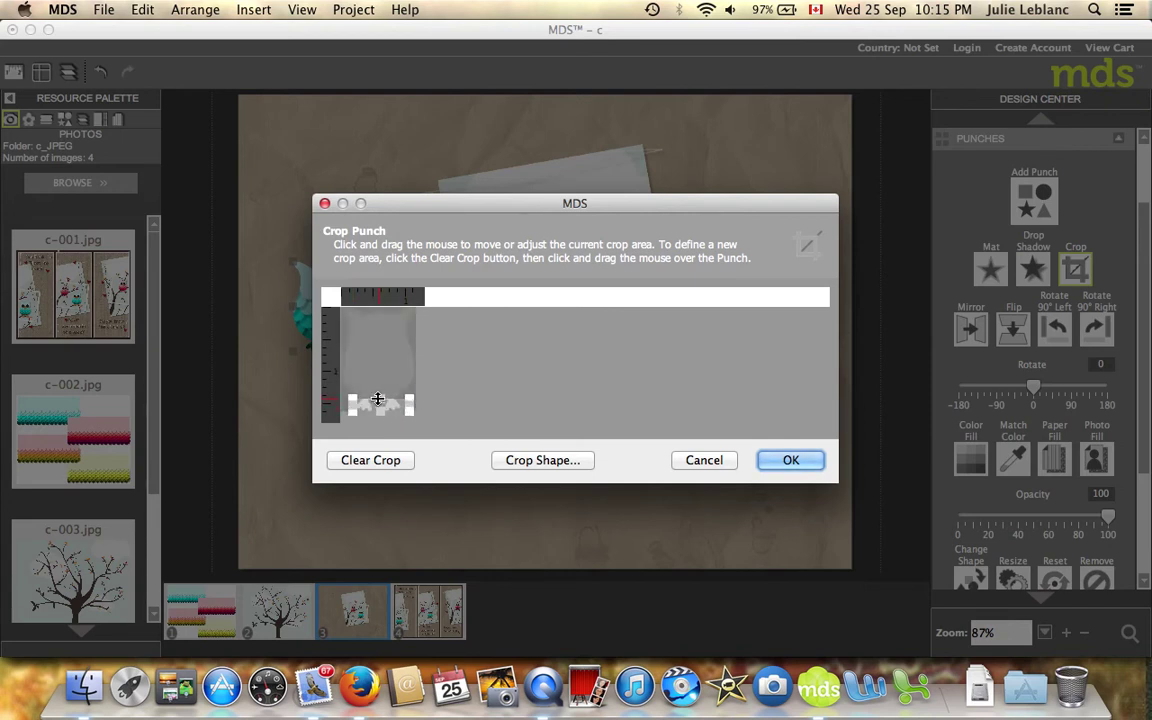
click(790, 462)
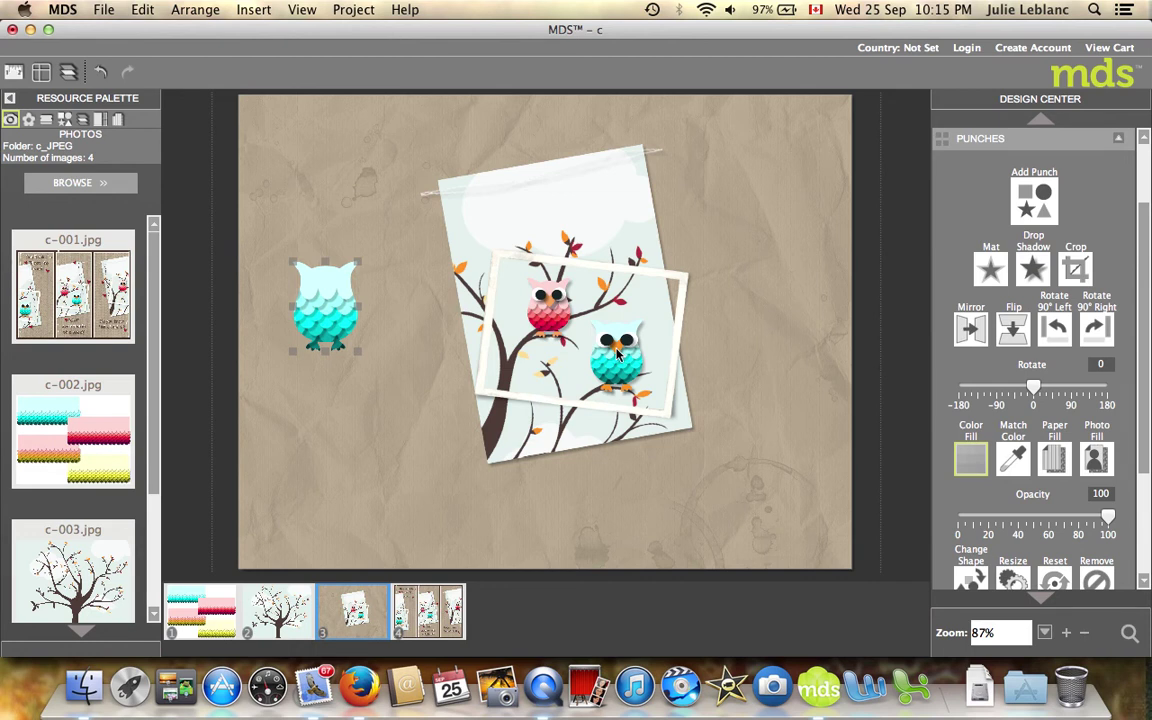
double_click(560, 342)
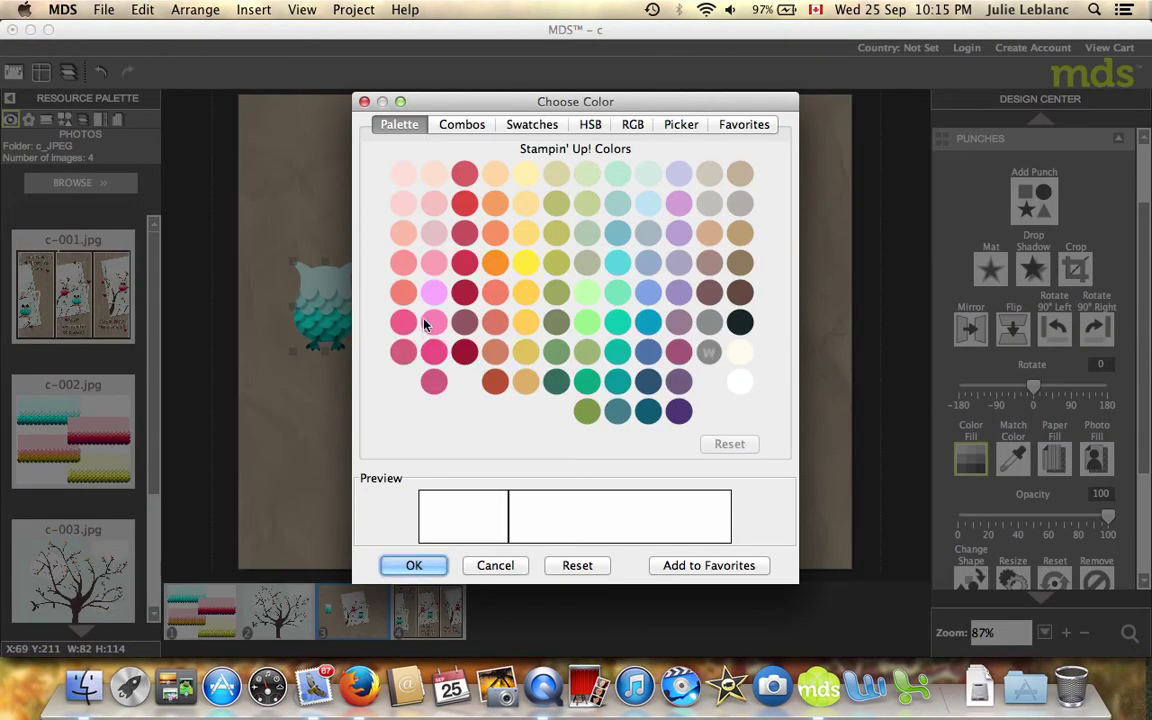
click(495, 262)
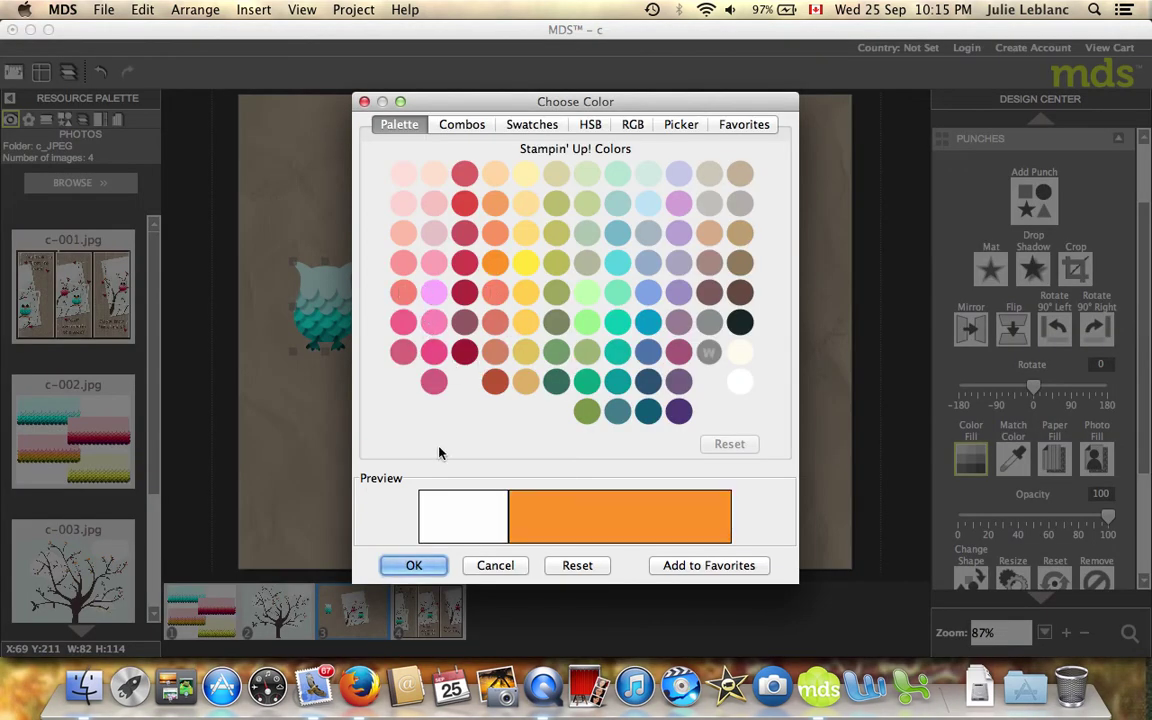
click(404, 565)
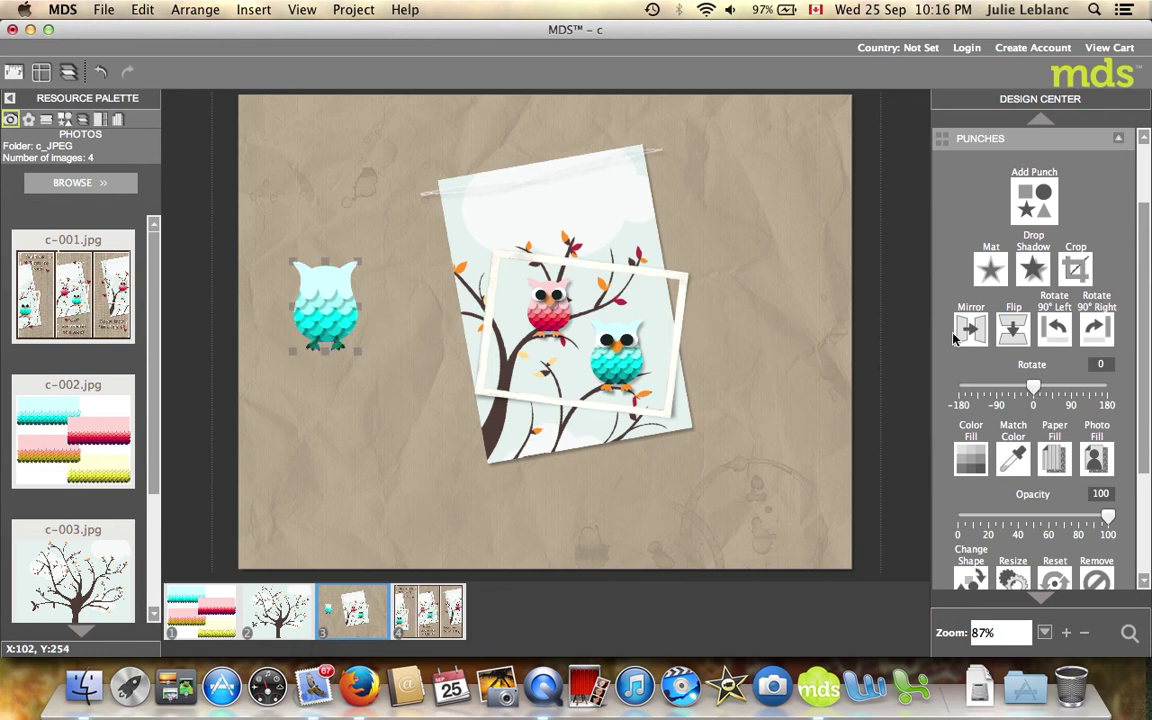
Step: Apply a black drop shadow with 35% opacity and blur 5 to the turquoise owl body
click(1035, 268)
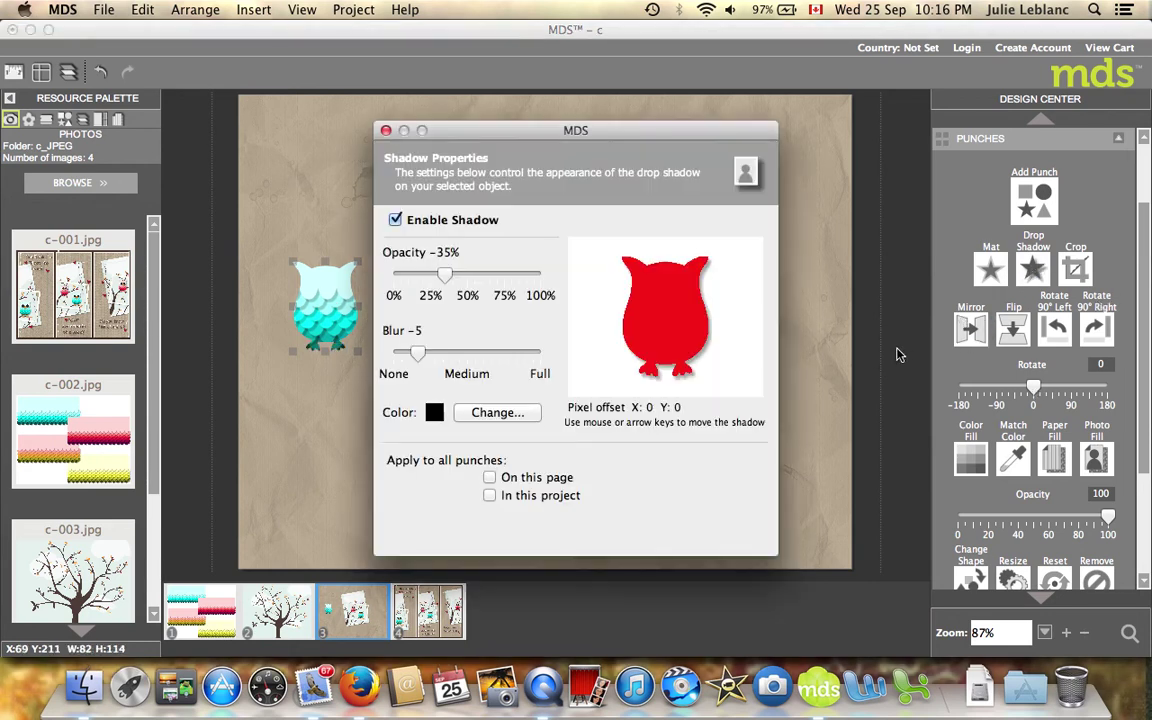
click(733, 530)
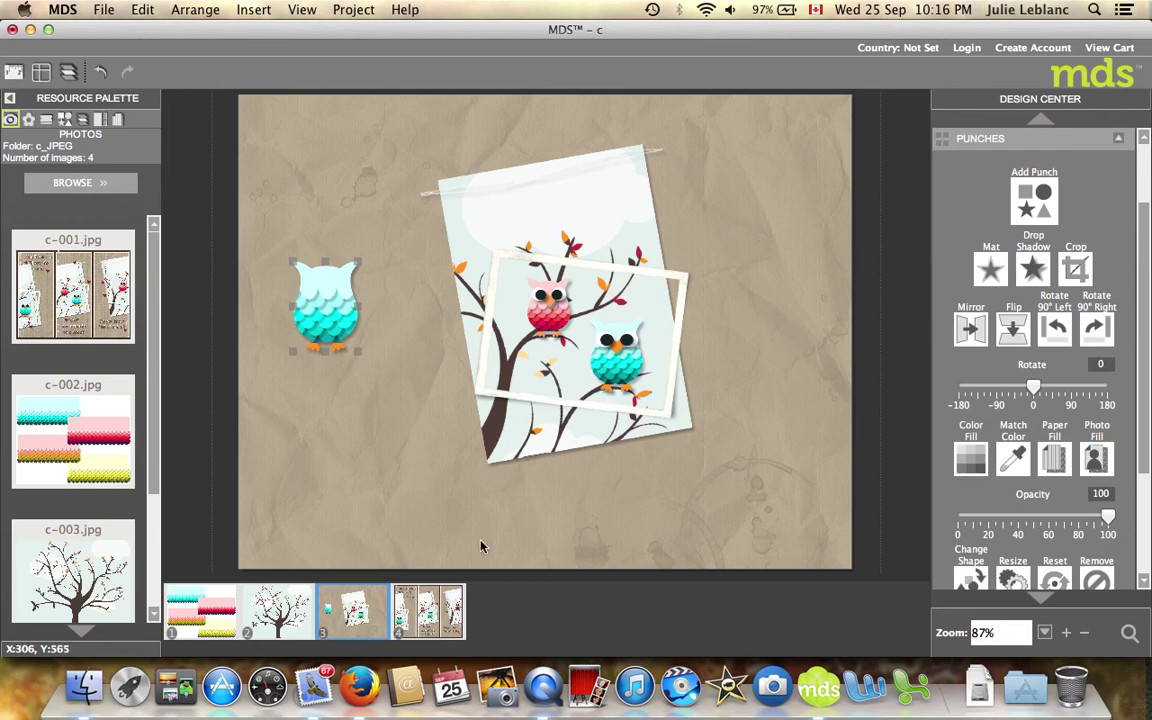
Step: Open page 4 with the three-panel owl layout
click(424, 613)
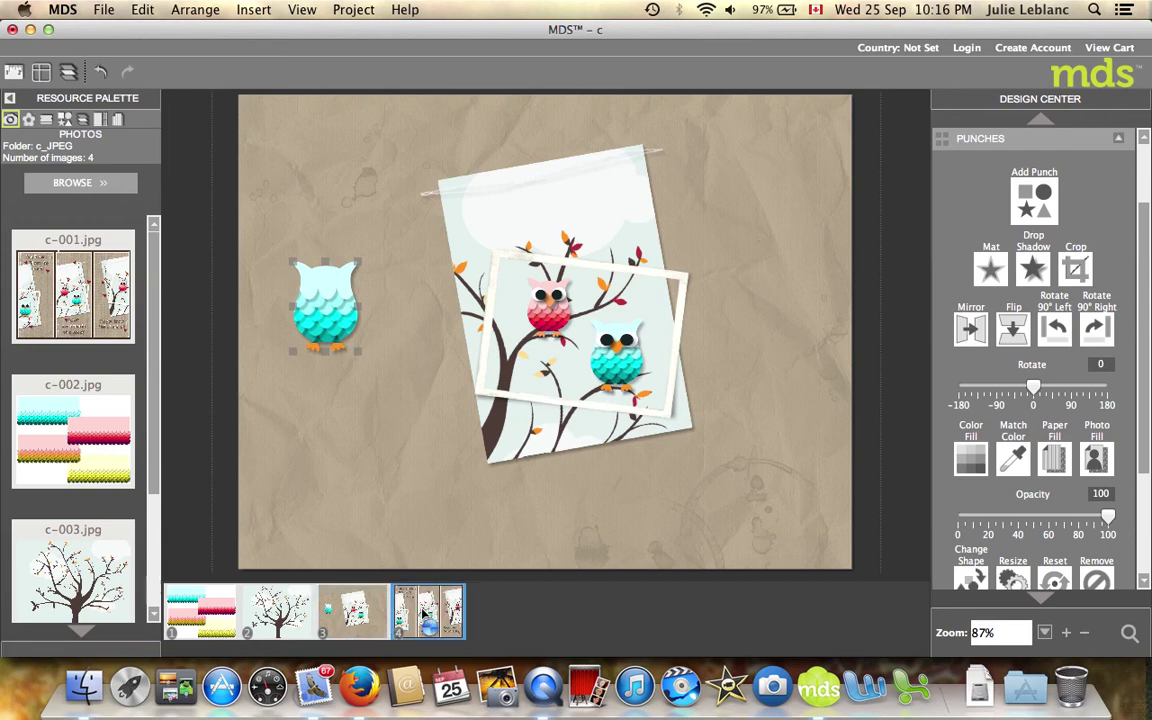